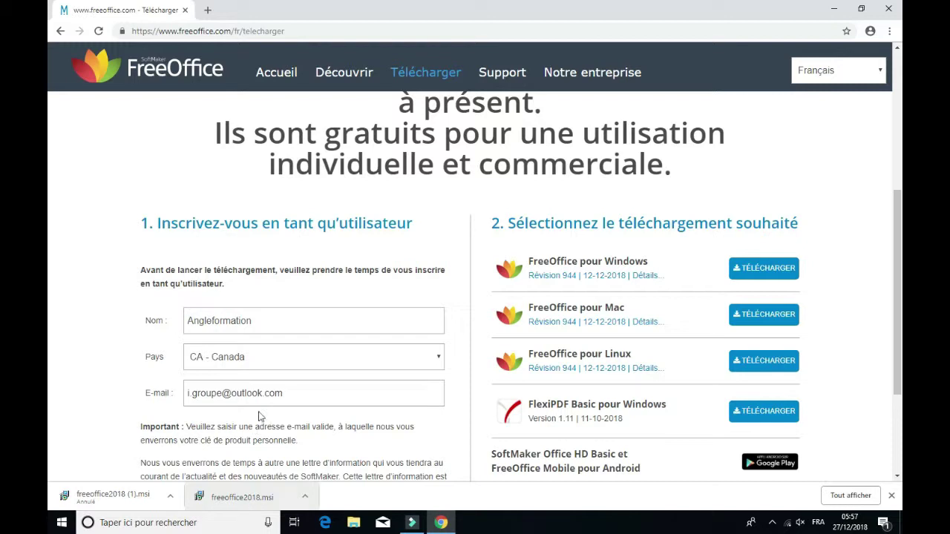
# Step: Open the downloaded freeoffice2018.msi installer from Chrome's download bar
pyautogui.click(251, 497)
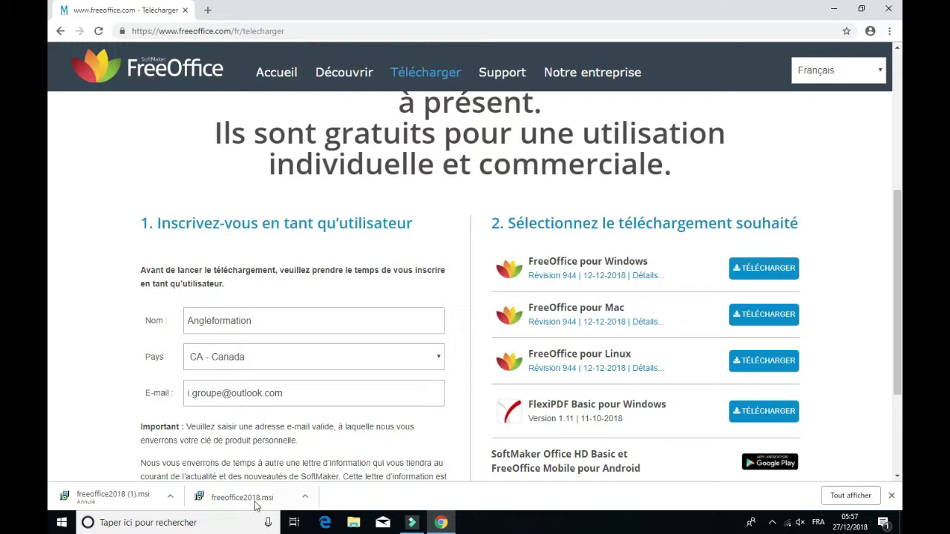
# Step: Launch freeoffice2018.msi and show it in the Téléchargements folder with 'Afficher dans le dossier'
pyautogui.click(257, 501)
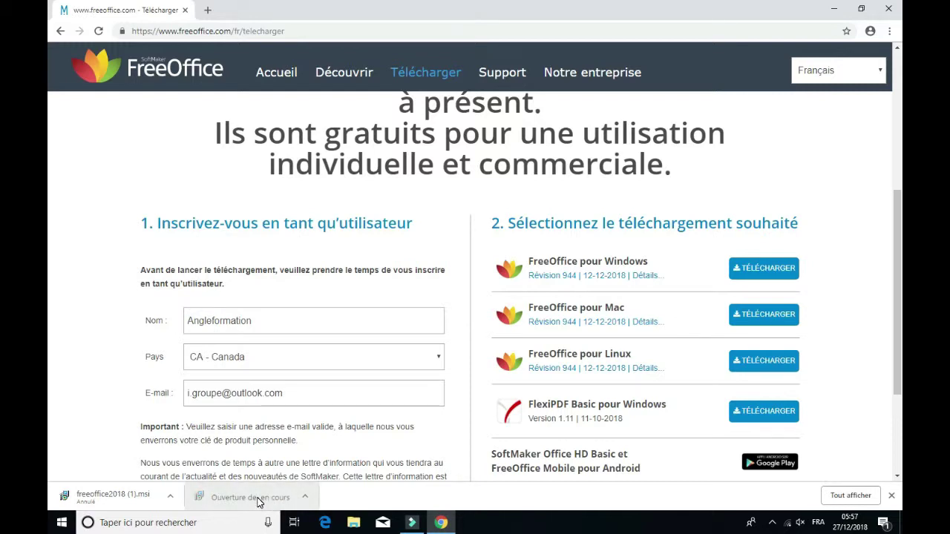
pyautogui.click(307, 497)
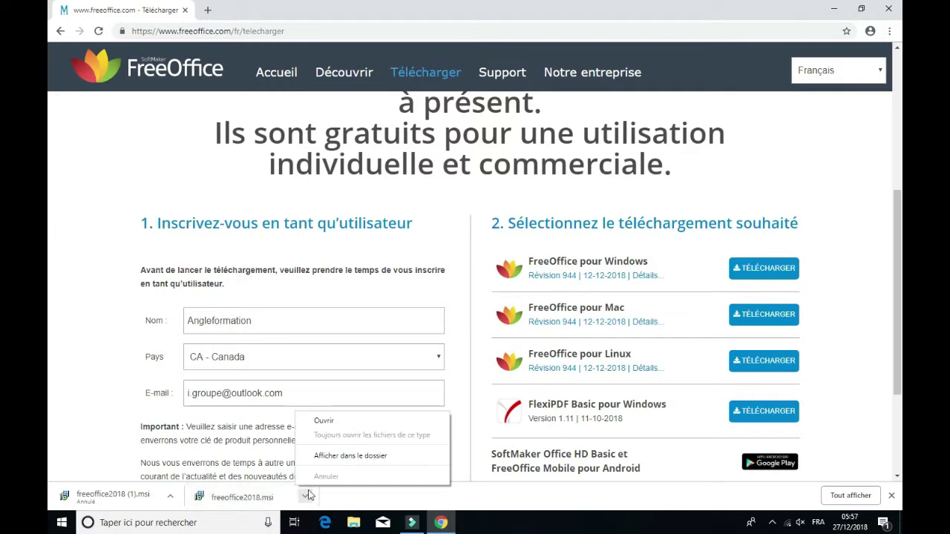
pyautogui.click(338, 455)
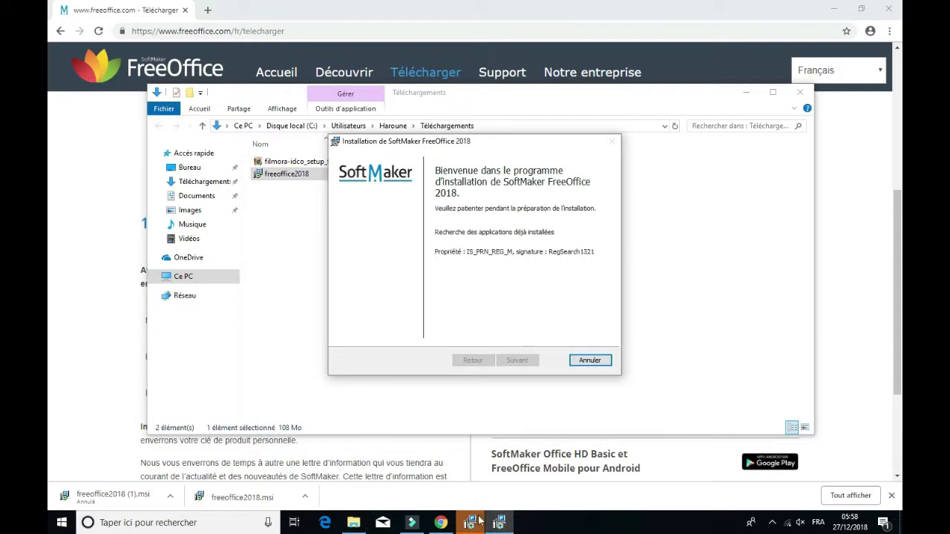
# Step: Cancel the preparing installer, restart setup and advance past the welcome page
pyautogui.click(590, 360)
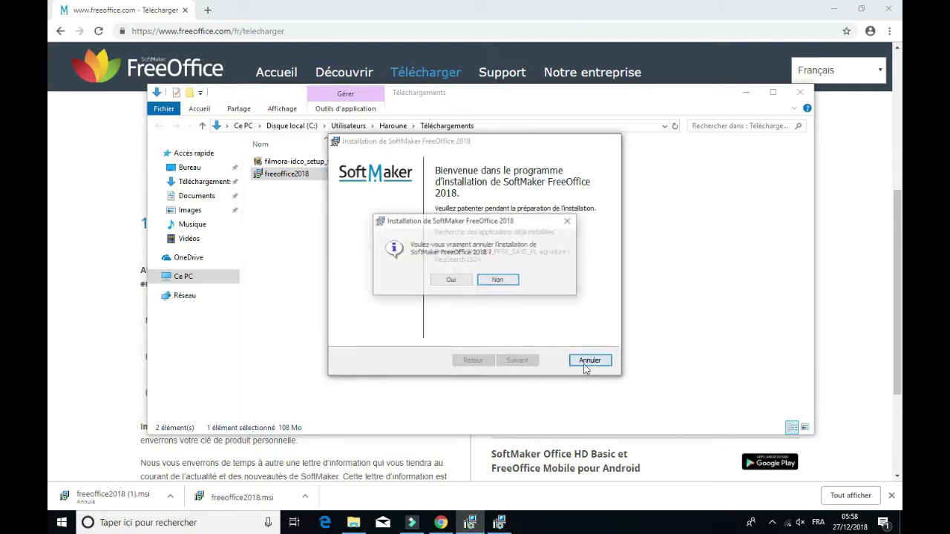
pyautogui.click(451, 282)
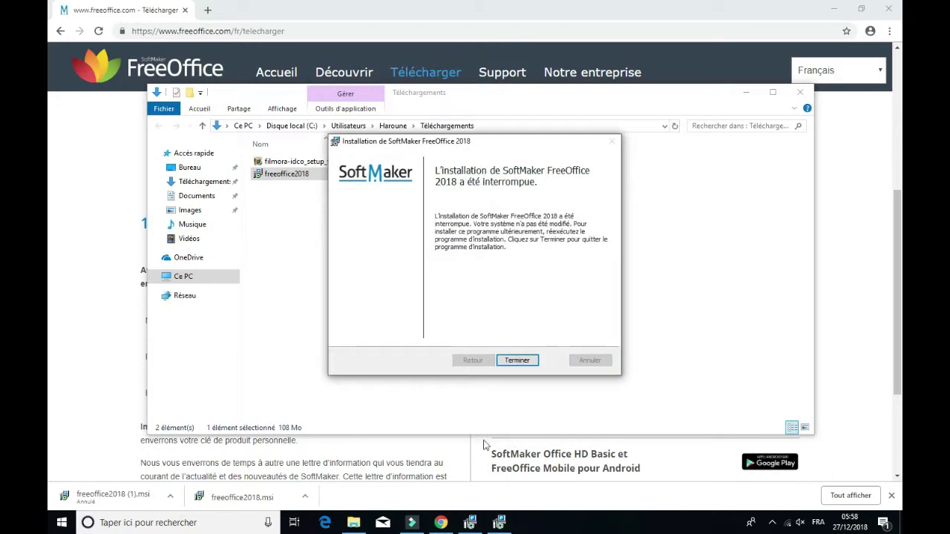
pyautogui.click(517, 361)
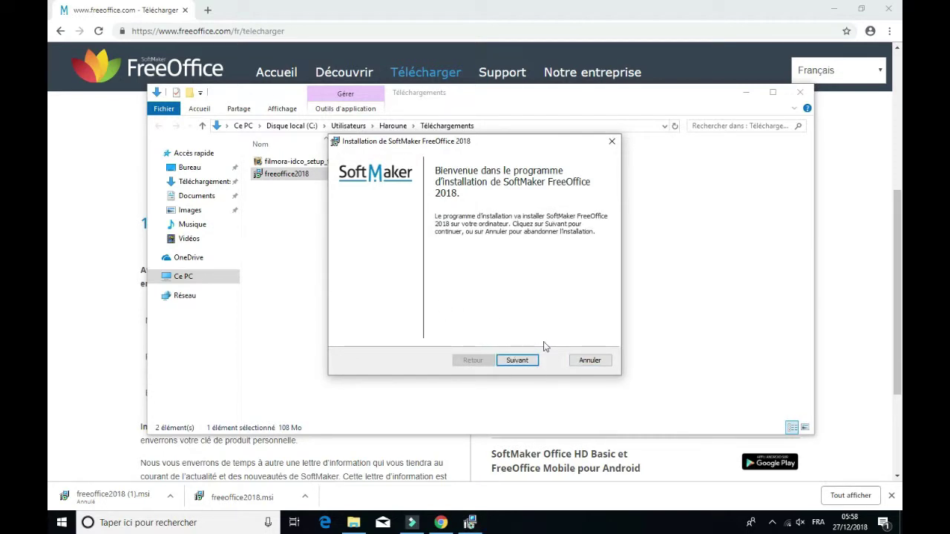
pyautogui.click(517, 361)
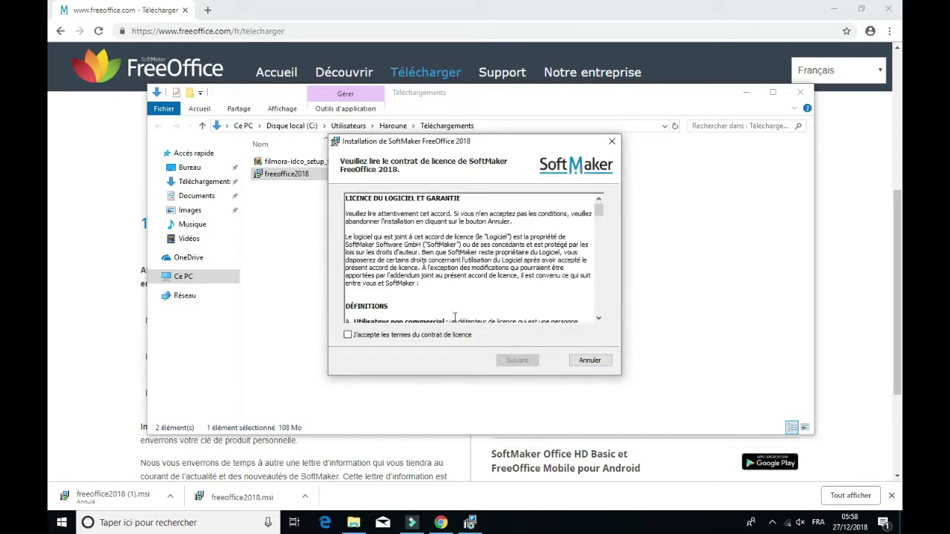
# Step: Accept the licence and choose a Personnalisée install keeping all components
pyautogui.click(401, 335)
pyautogui.click(530, 363)
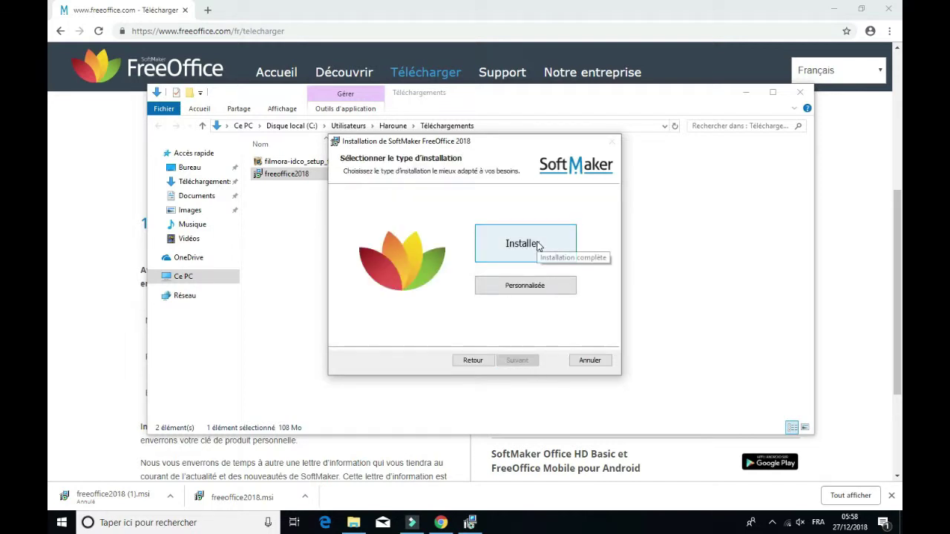
pyautogui.click(538, 288)
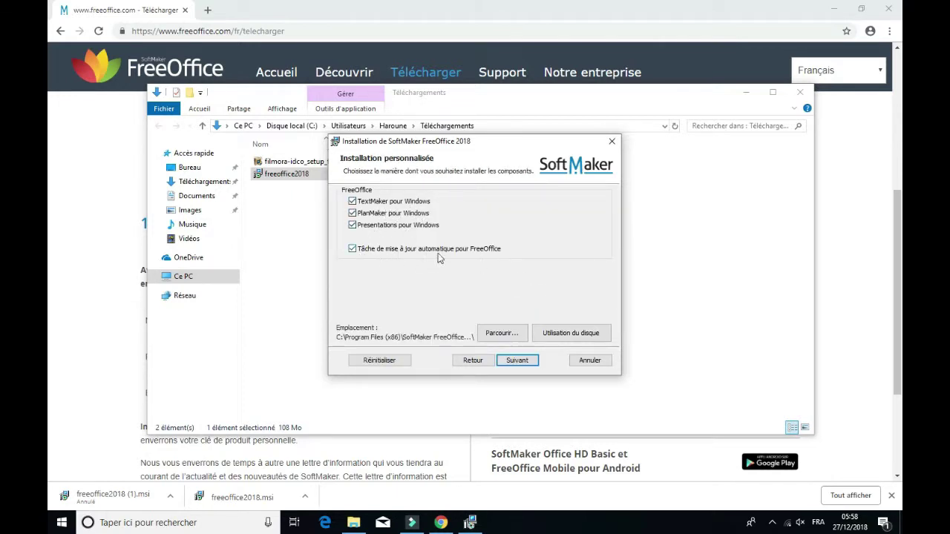
pyautogui.click(518, 363)
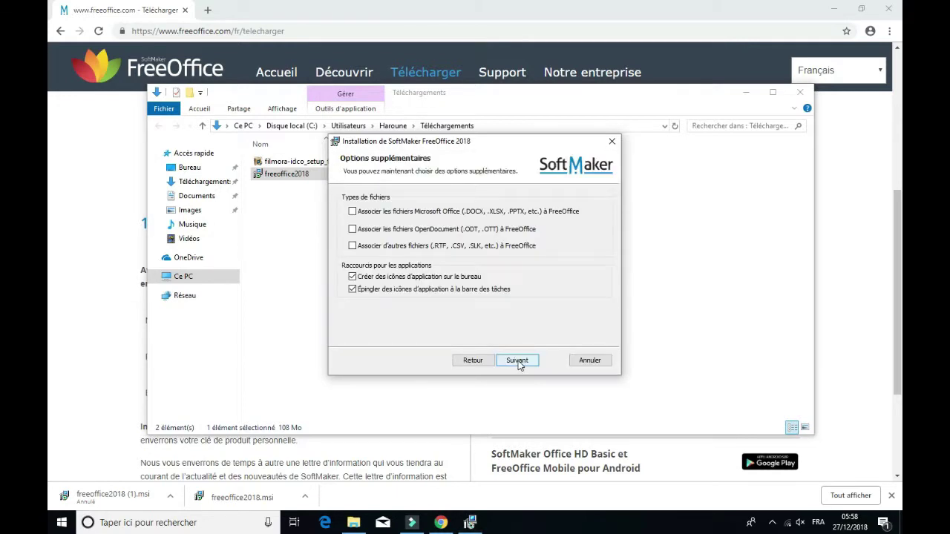
# Step: Associate Microsoft Office, OpenDocument and other file types like RTF and CSV, then start installing
pyautogui.click(497, 214)
pyautogui.click(447, 294)
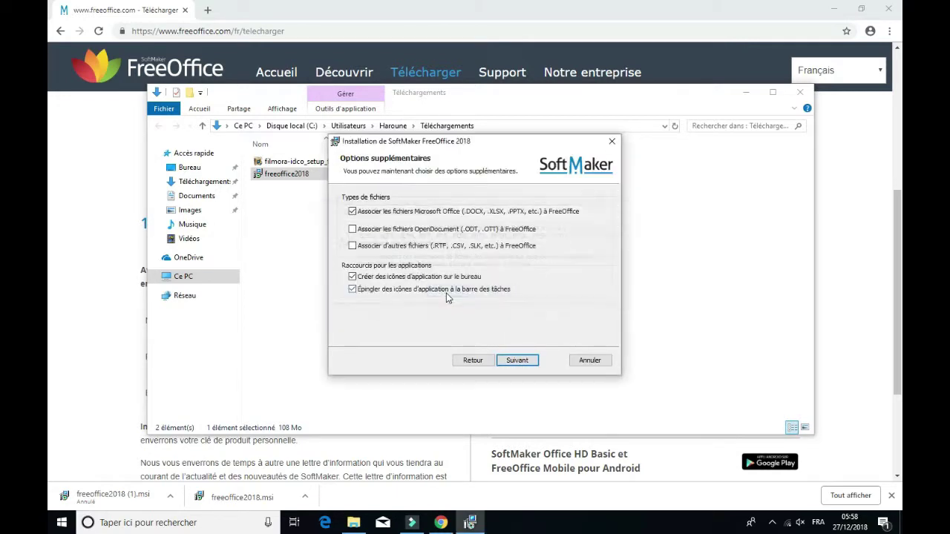
pyautogui.click(392, 229)
pyautogui.click(458, 292)
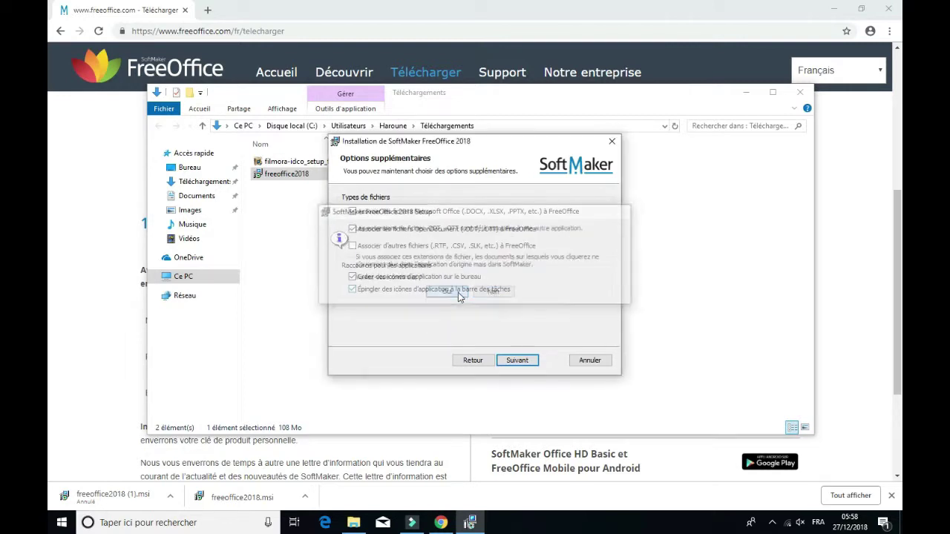
pyautogui.click(413, 246)
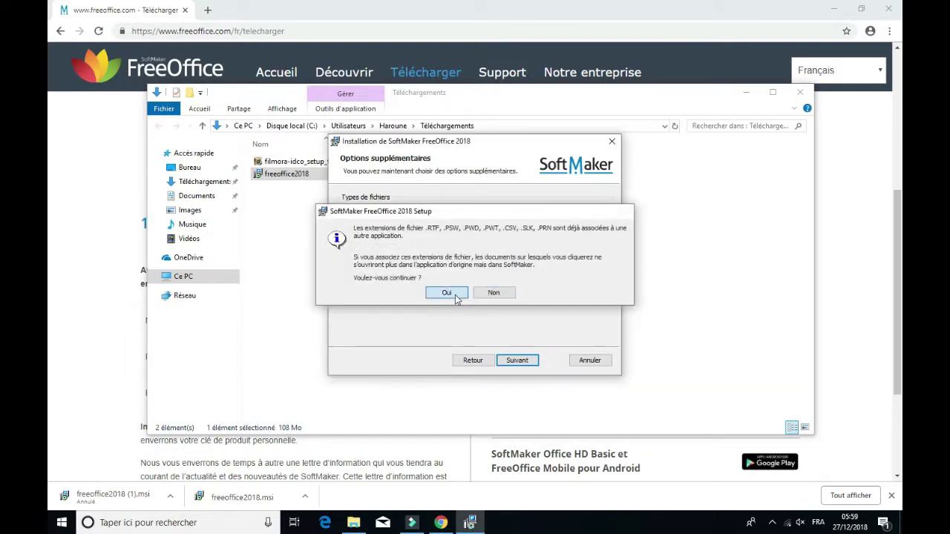
pyautogui.click(456, 296)
pyautogui.click(532, 363)
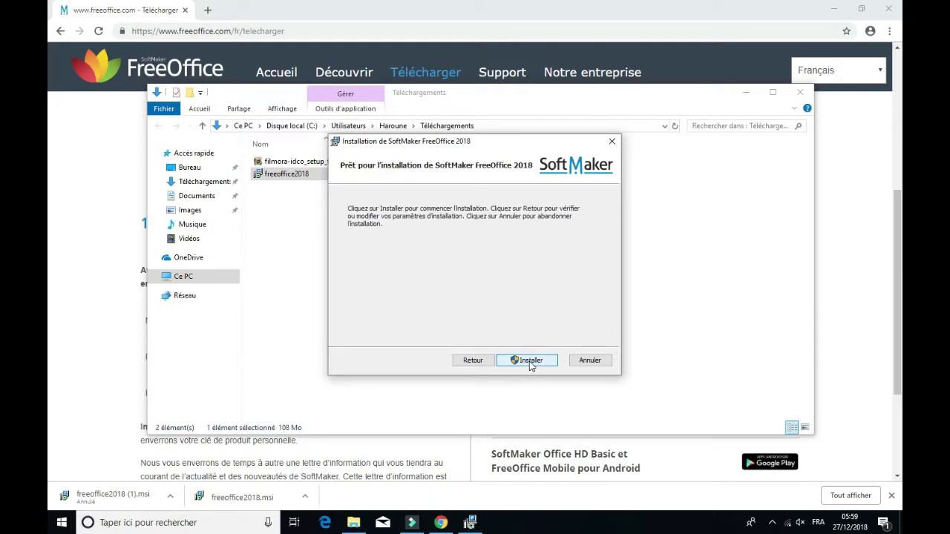
pyautogui.click(530, 362)
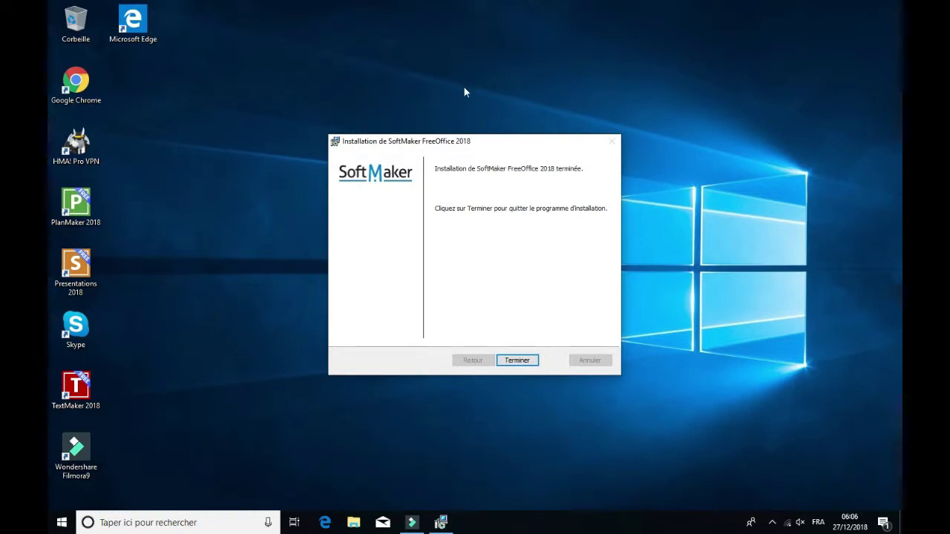
# Step: Close the installer, keep the ribbon interface, and unlock FreeOffice 2018 by entering the product key
pyautogui.click(518, 360)
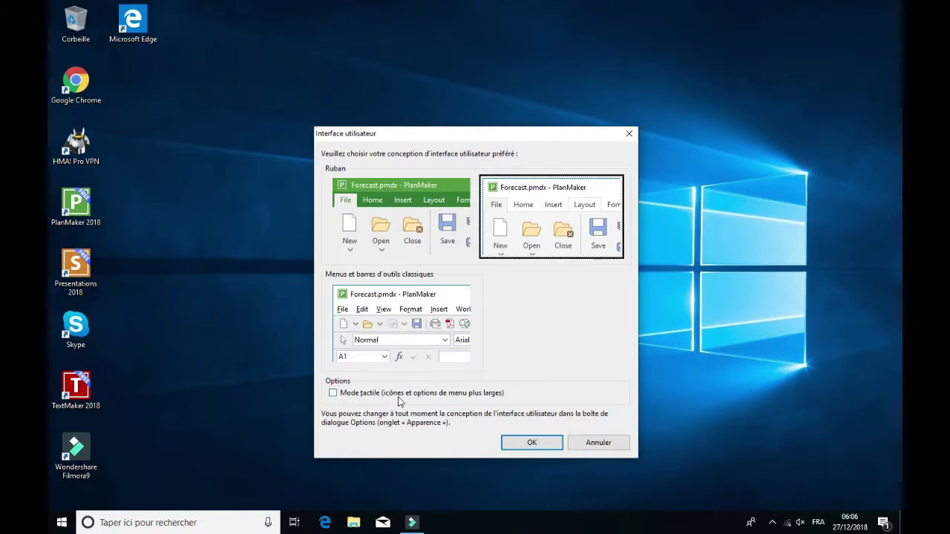
pyautogui.click(541, 446)
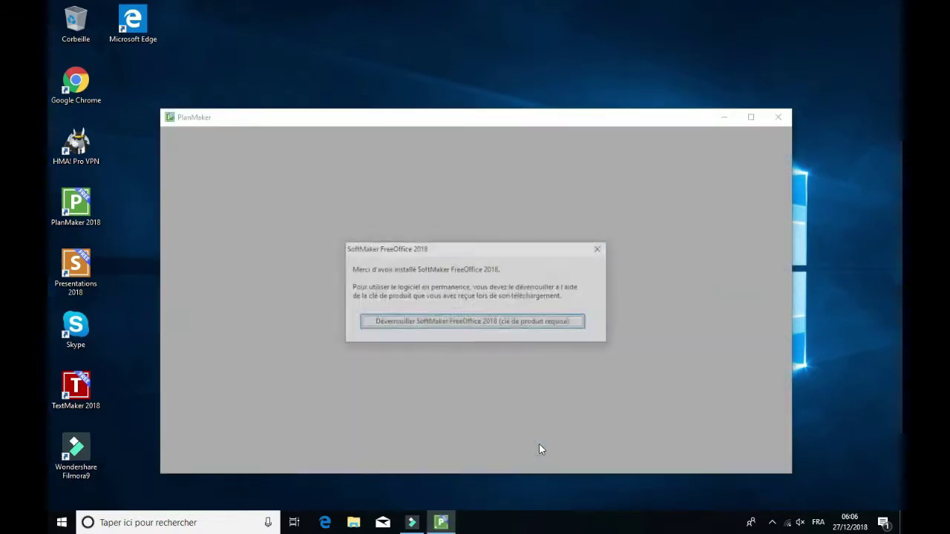
pyautogui.click(468, 328)
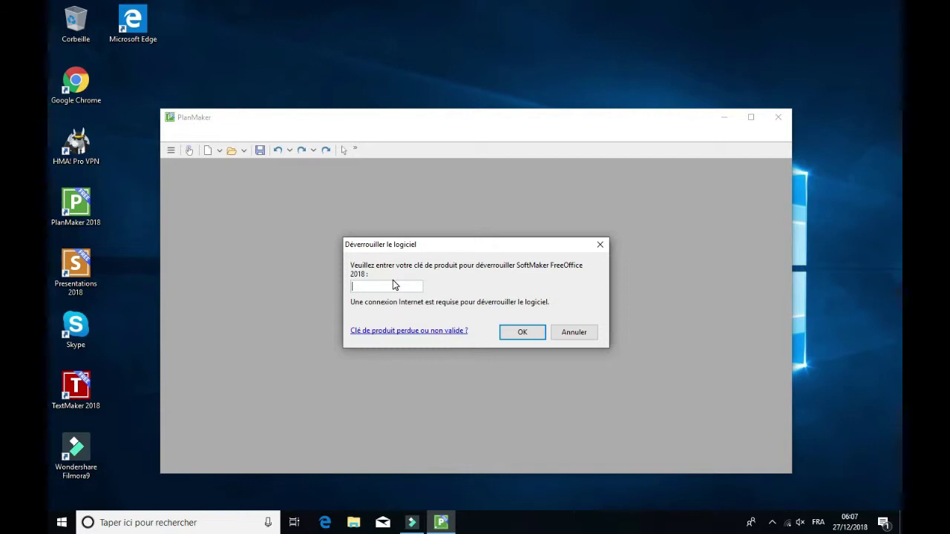
pyautogui.click(539, 333)
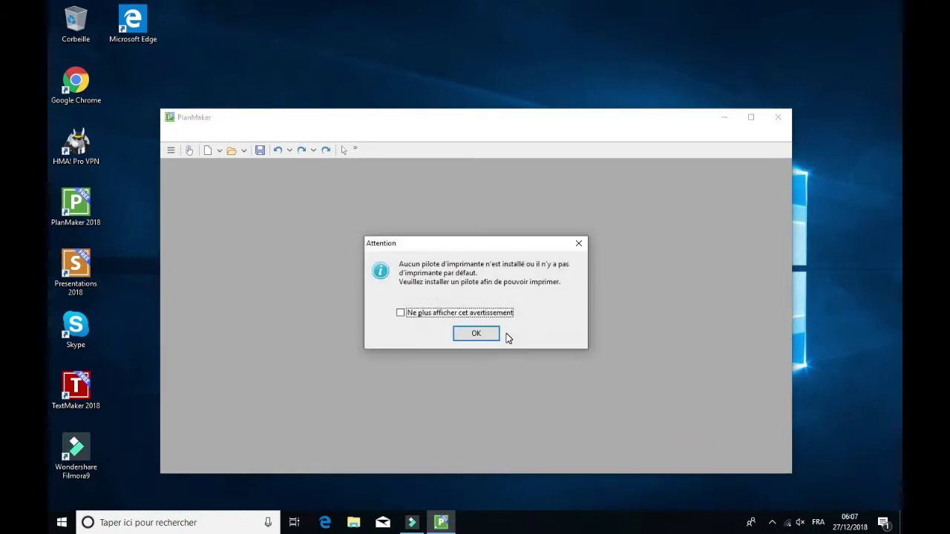
pyautogui.click(420, 315)
# Step: Dismiss the printer warning, skip Infos utilisateur, maximize PlanMaker's Document 1, then close PlanMaker
pyautogui.click(481, 336)
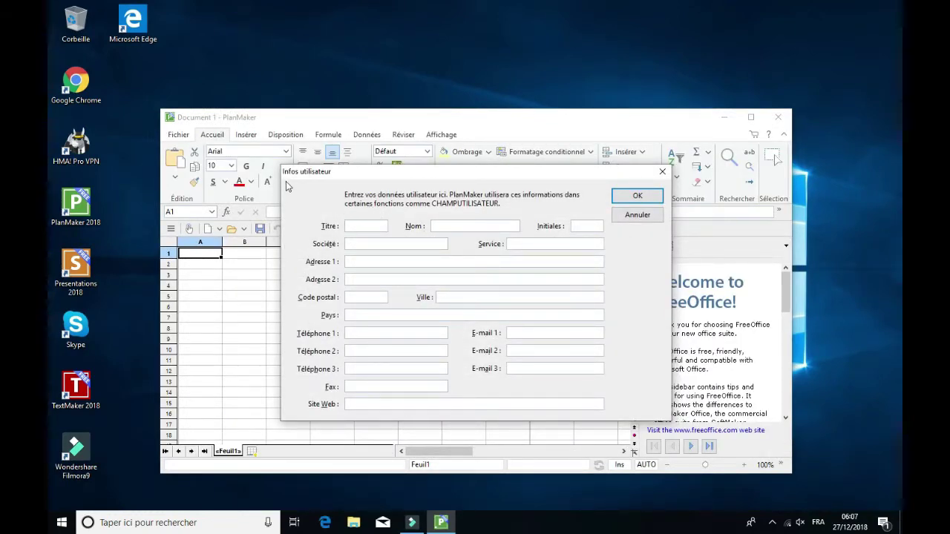
pyautogui.click(637, 215)
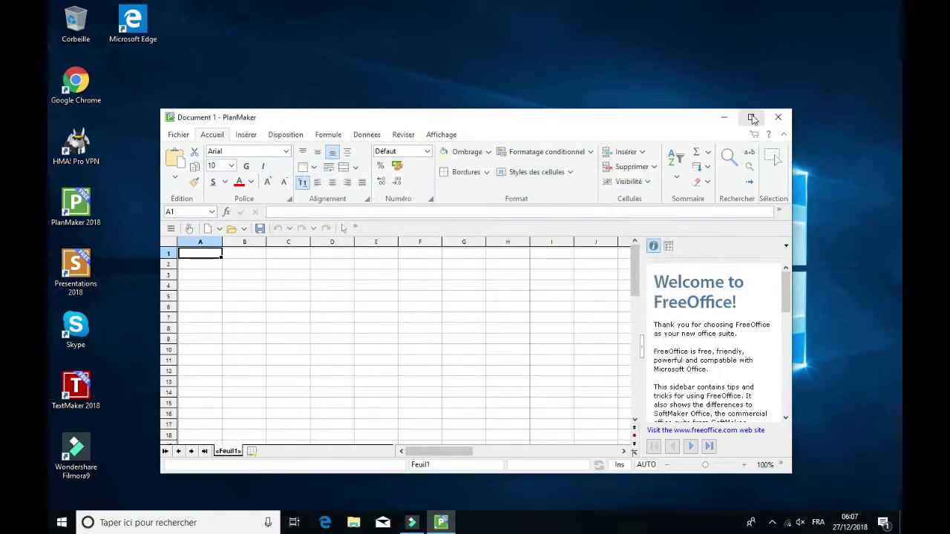
pyautogui.click(750, 117)
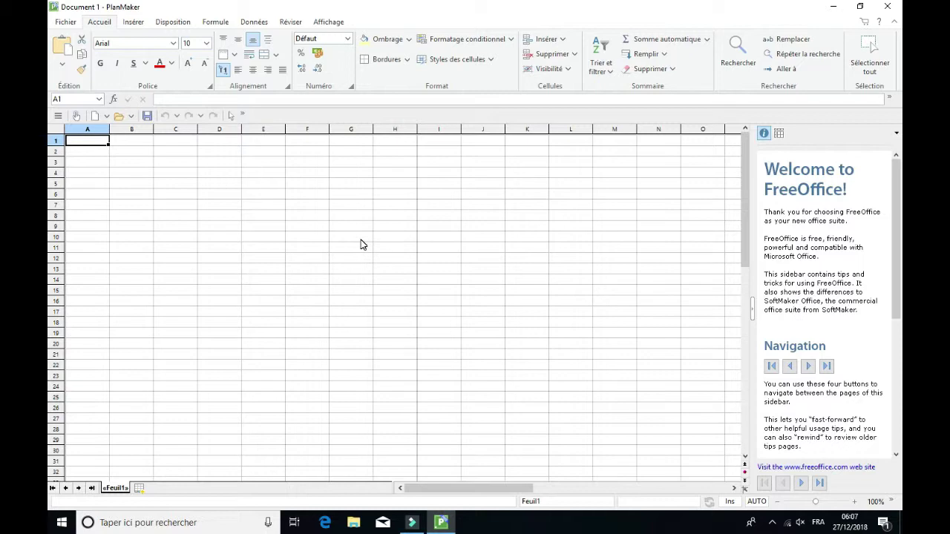
pyautogui.click(887, 6)
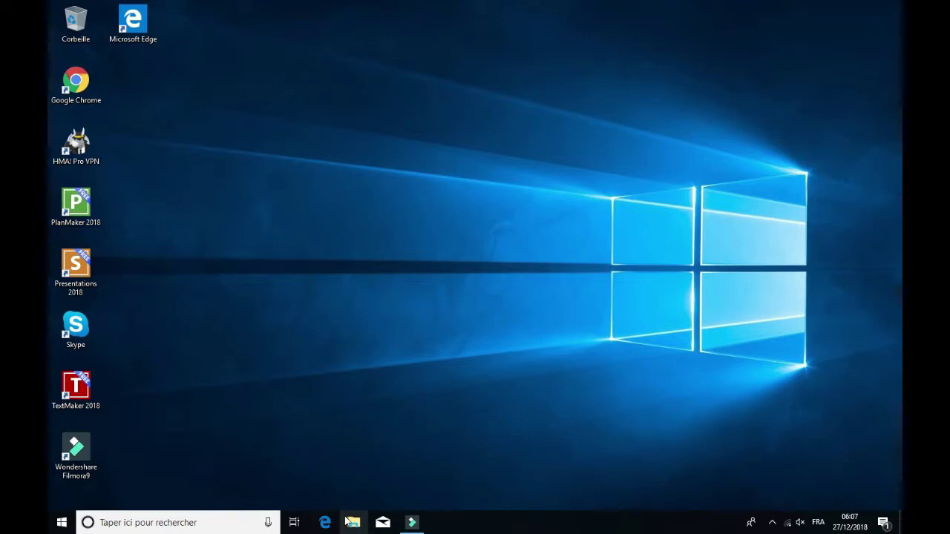
# Step: Open HUAWEI Présentation F from Lecteur USB (E:) in File Explorer
pyautogui.press('super+e')
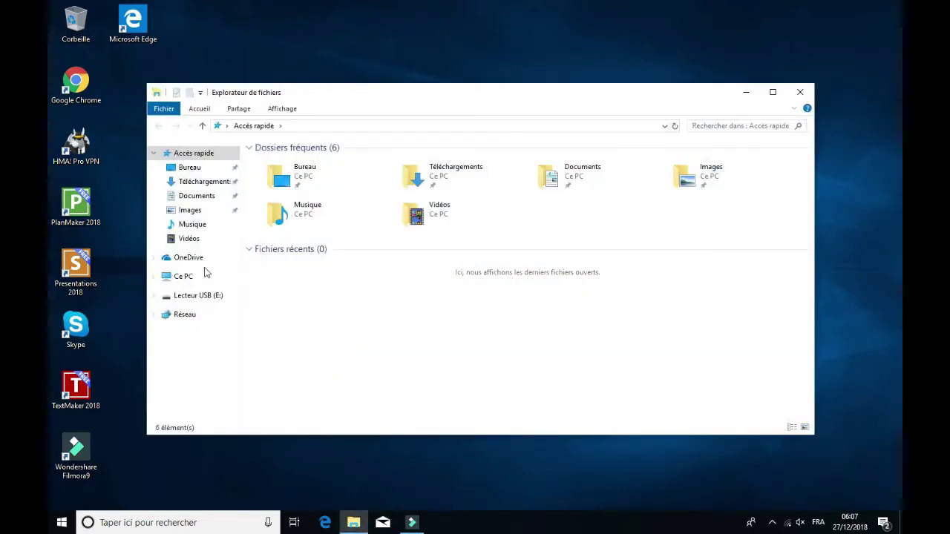
pyautogui.click(197, 297)
pyautogui.scroll(-6, 297, 292)
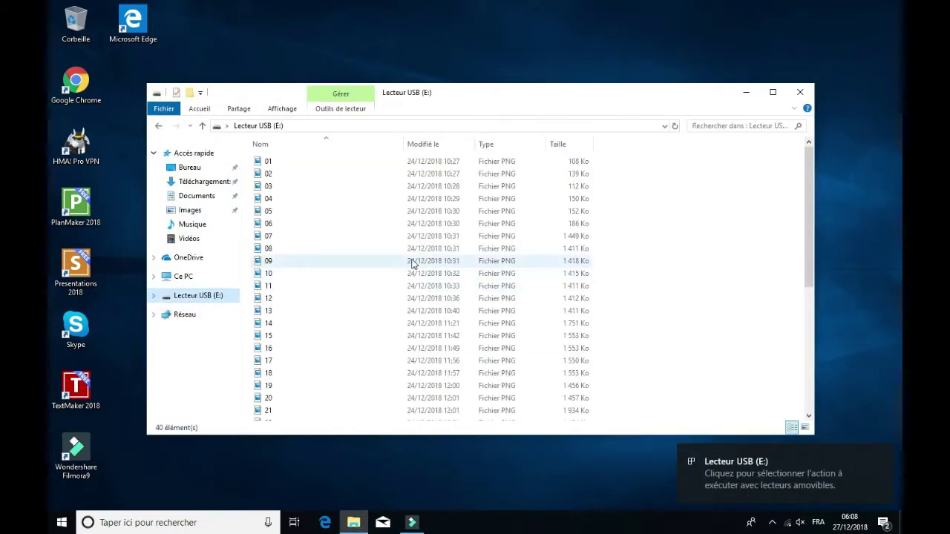
pyautogui.click(310, 354)
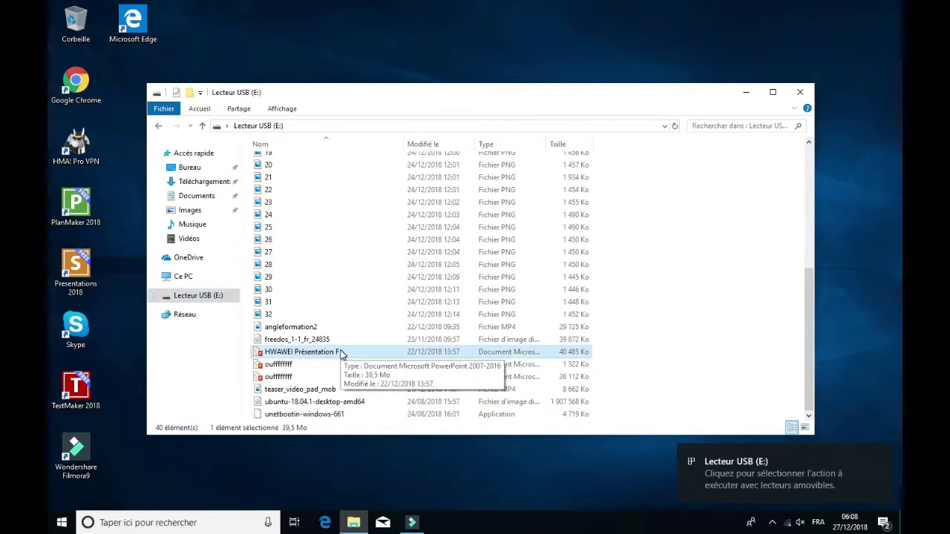
pyautogui.click(288, 367)
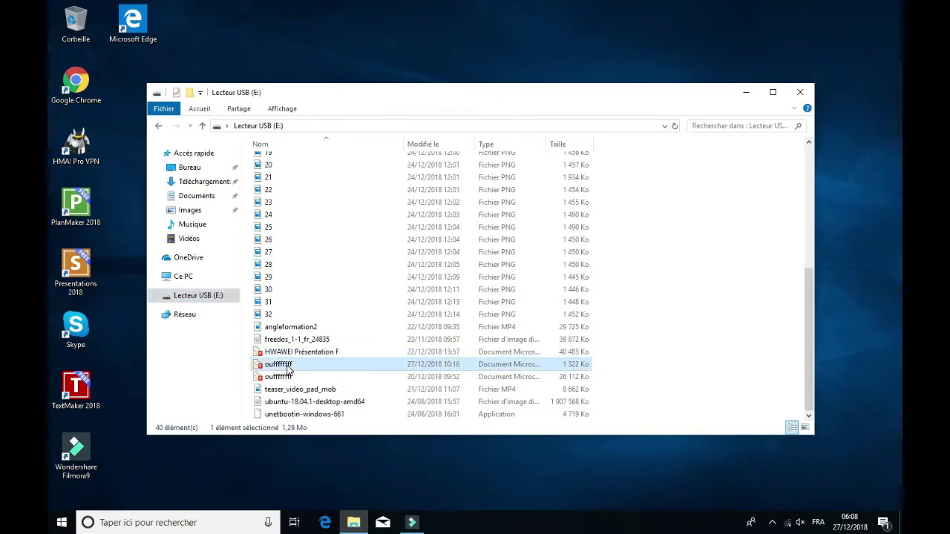
pyautogui.doubleClick(345, 354)
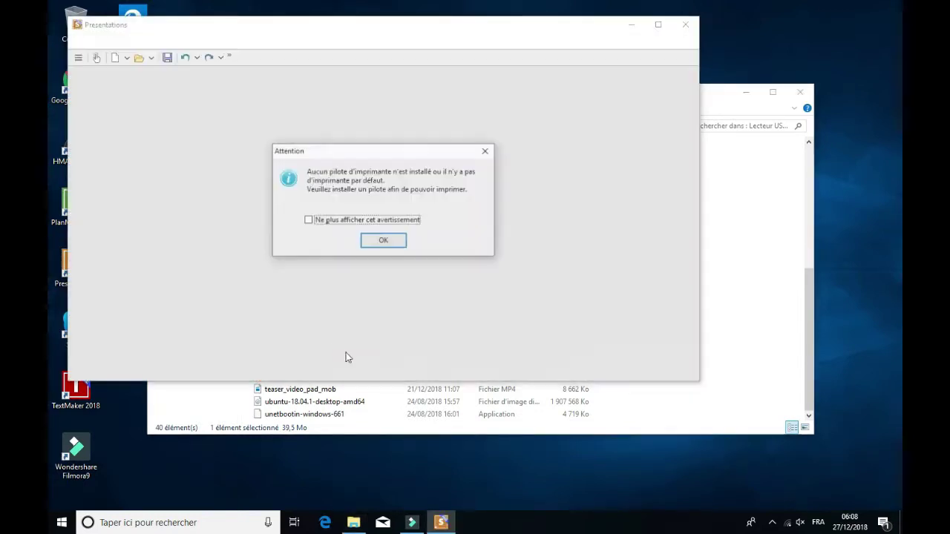
# Step: Dismiss the printer-driver warning and play HUAWEI Présentation F as a slideshow
pyautogui.click(383, 241)
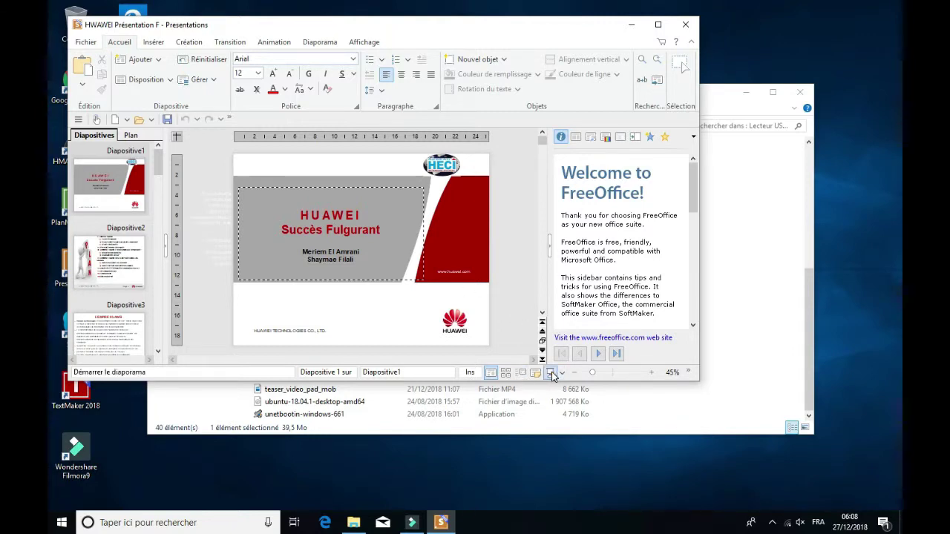
pyautogui.click(551, 372)
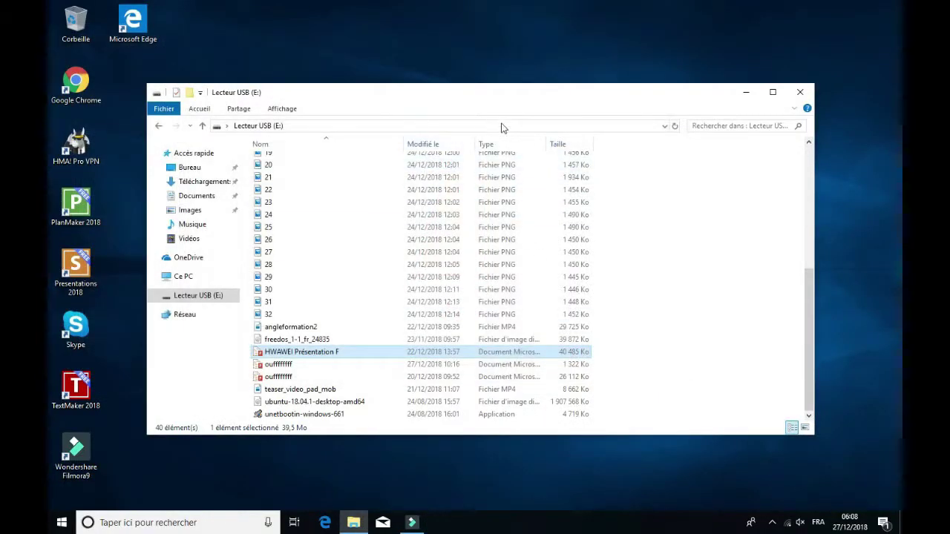
# Step: Close the USB drive's File Explorer window and bring up Wondershare Filmora
pyautogui.click(800, 92)
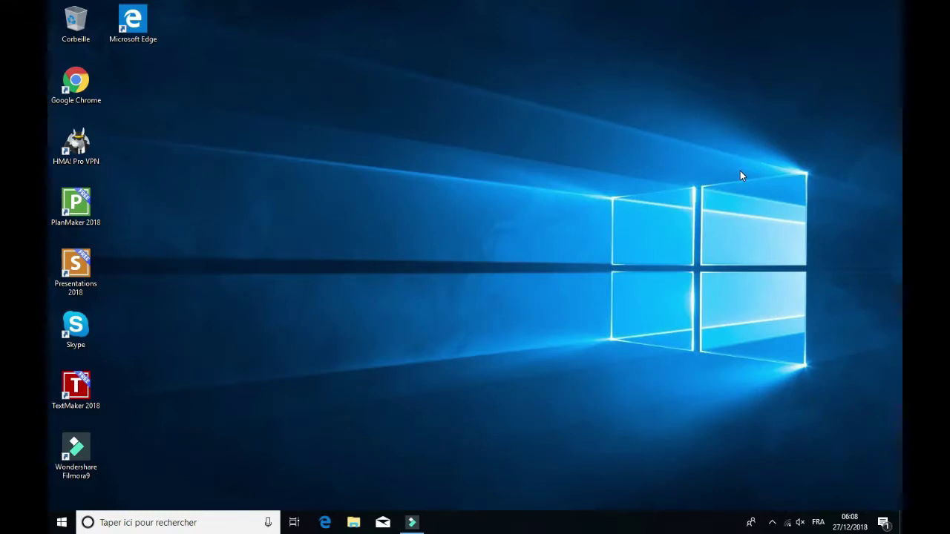
pyautogui.click(415, 523)
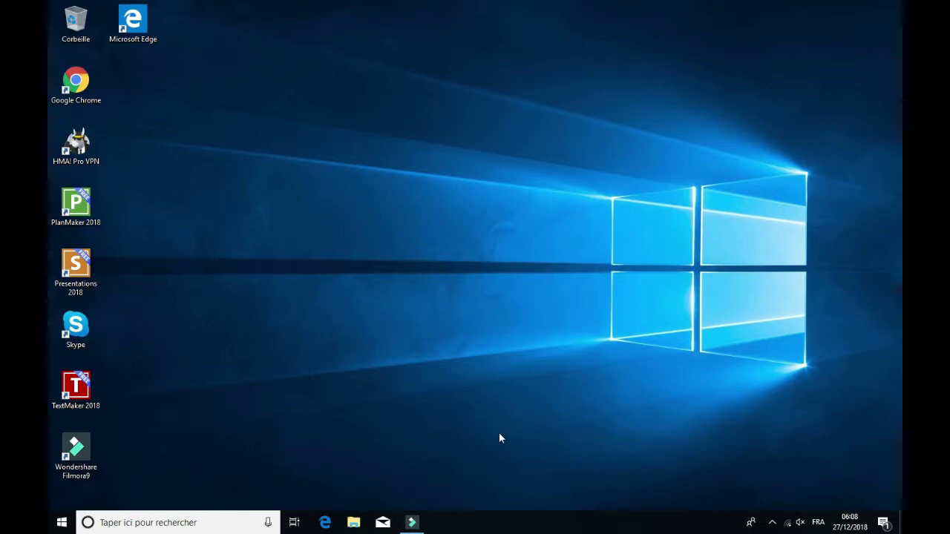